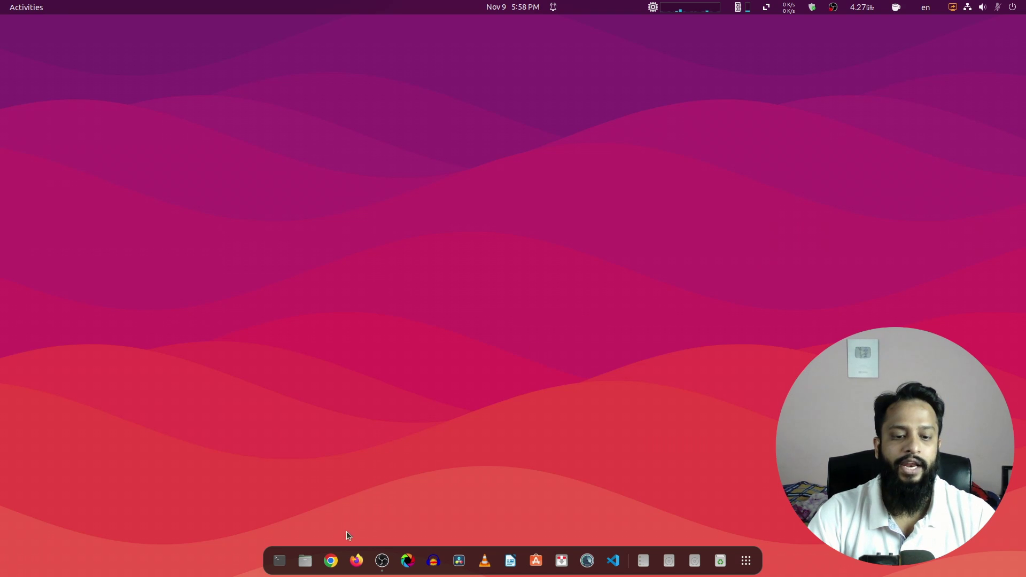
Step: In Firefox, search Google for 'shutter encoder' and open the official shutterencoder.com site
{"action": "left_click", "coordinate": [356, 559]}
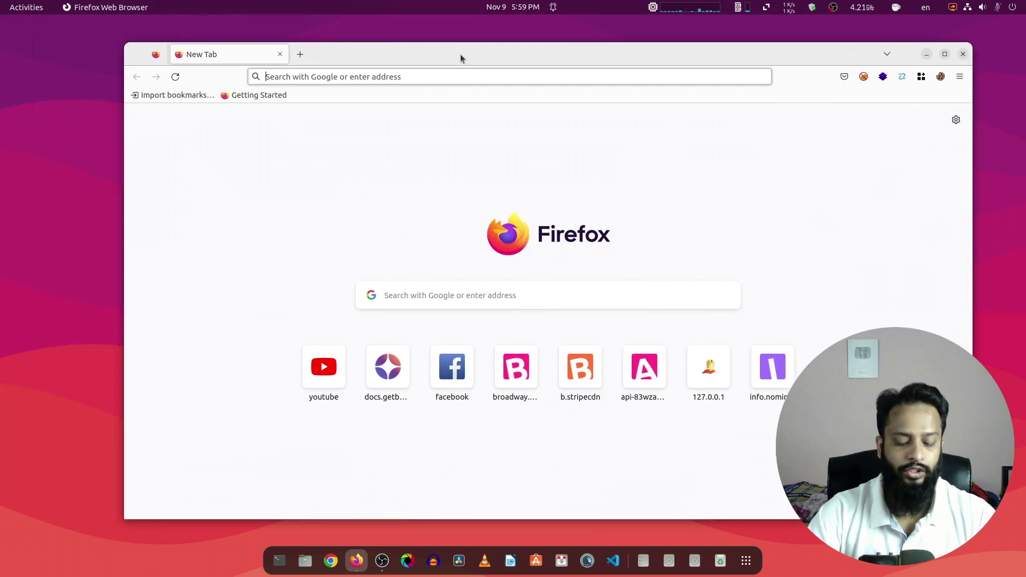
{"action": "type", "text": "shutter en"}
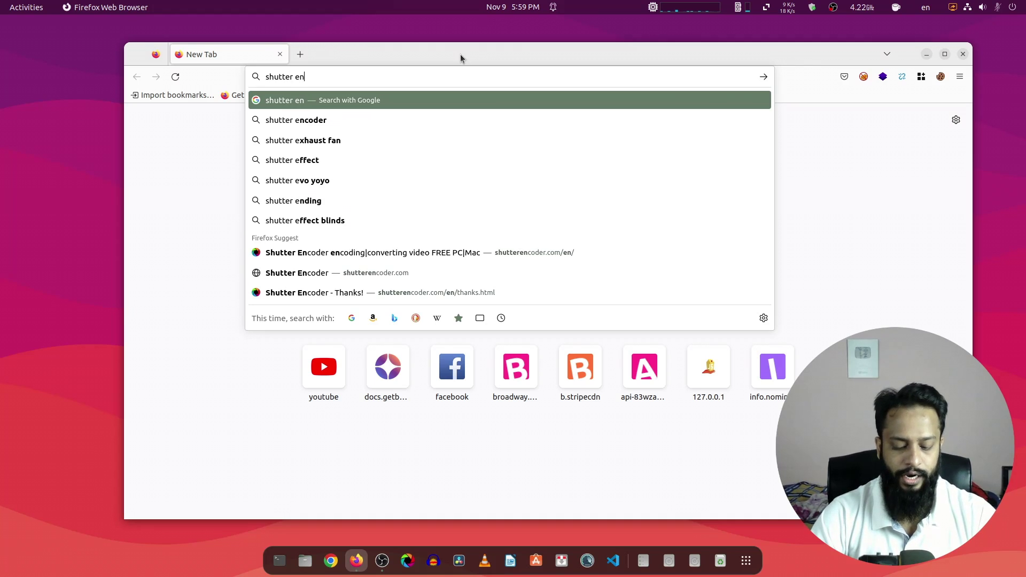
{"action": "type", "text": "coder"}
{"action": "key", "text": "Return"}
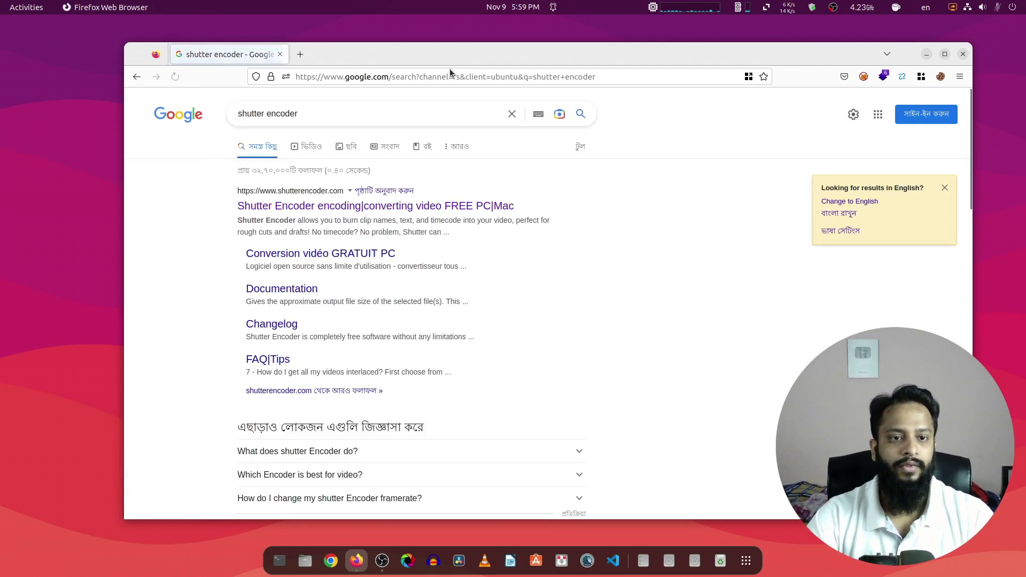
{"action": "left_click", "coordinate": [314, 209]}
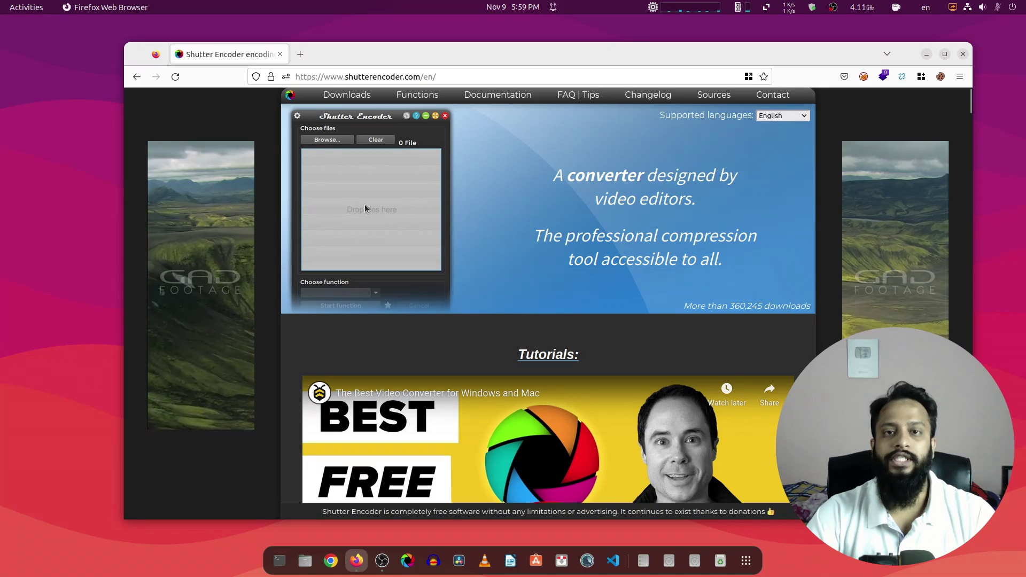
Step: From the Downloads section, download the Ubuntu 64-bit installer 'Shutter Encoder 16.5 Linux 64bits.deb'
{"action": "left_click", "coordinate": [346, 98]}
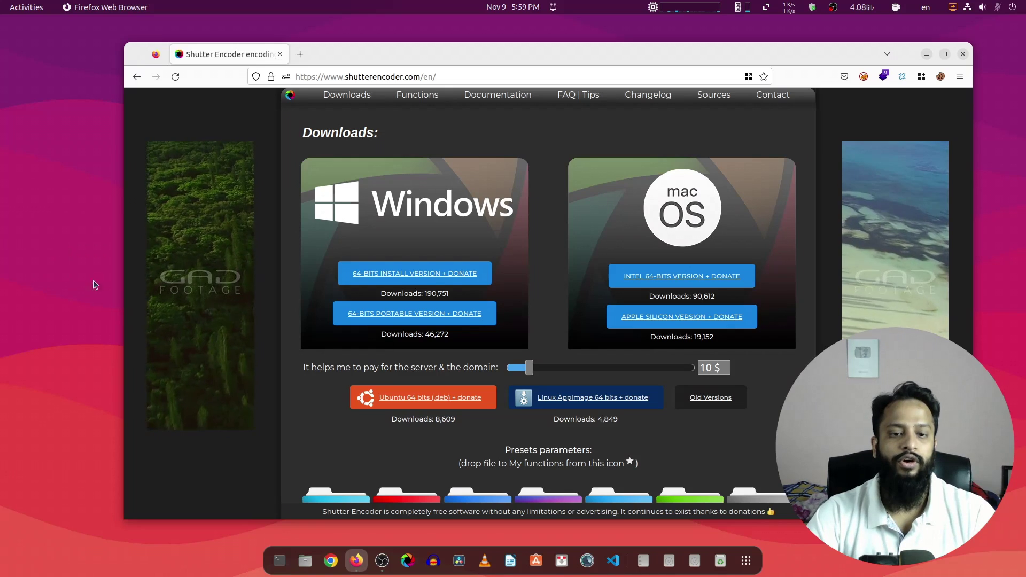
{"action": "left_click", "coordinate": [422, 398]}
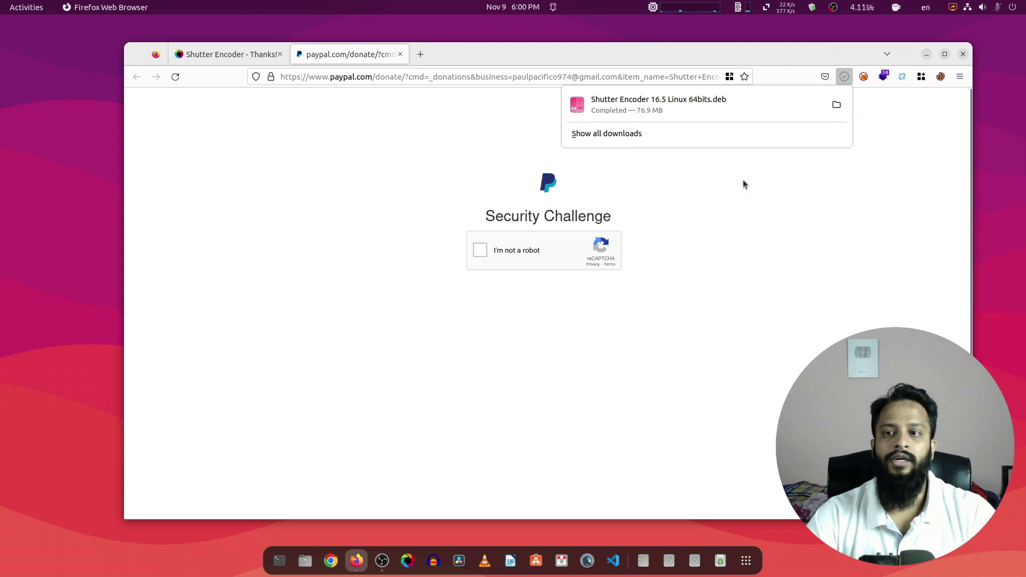
Step: Reveal the downloaded .deb in the Files Downloads folder, hide Firefox, and bring up folder actions
{"action": "left_click", "coordinate": [836, 105]}
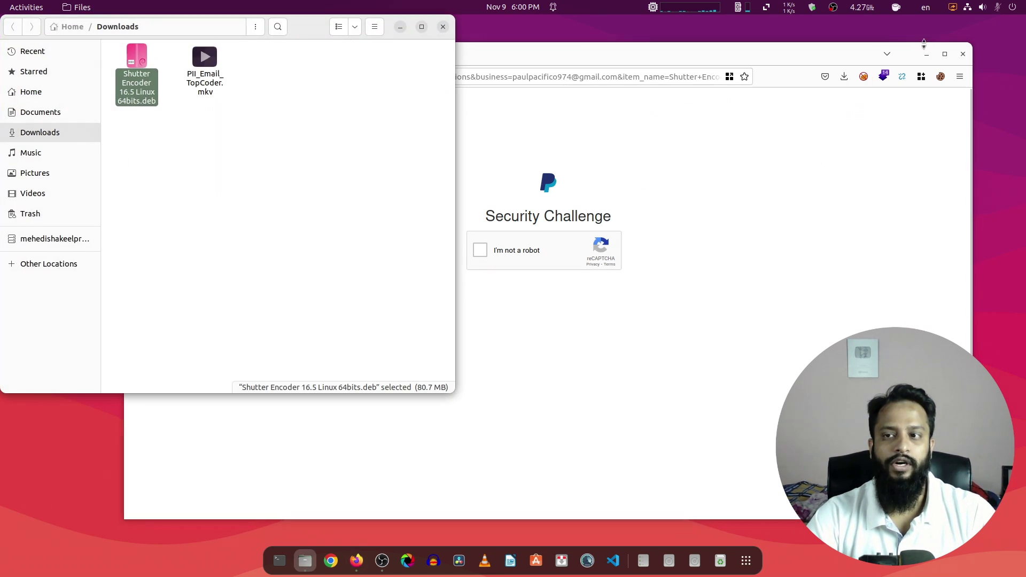
{"action": "key", "text": "super+h"}
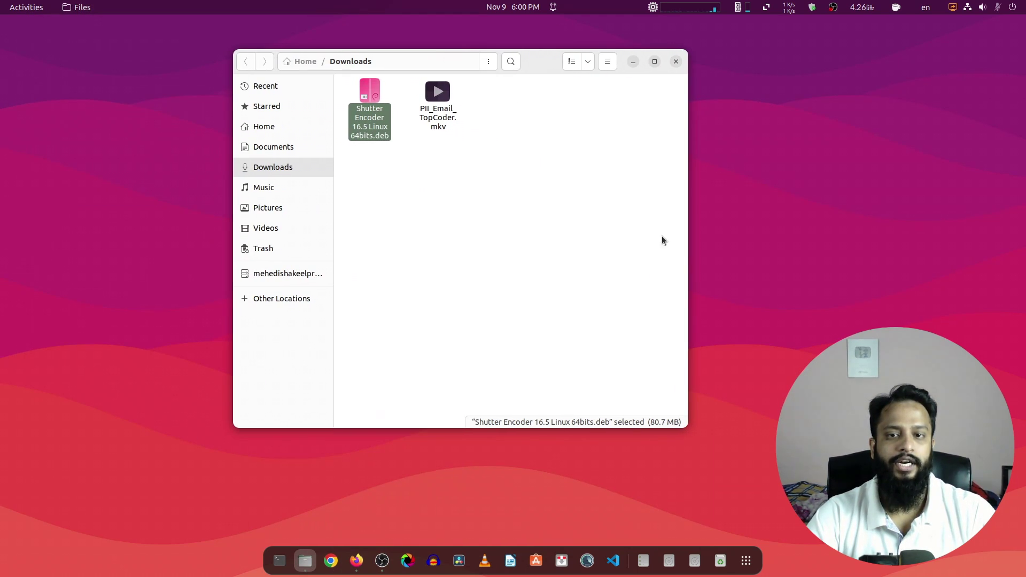
{"action": "left_click", "coordinate": [415, 193]}
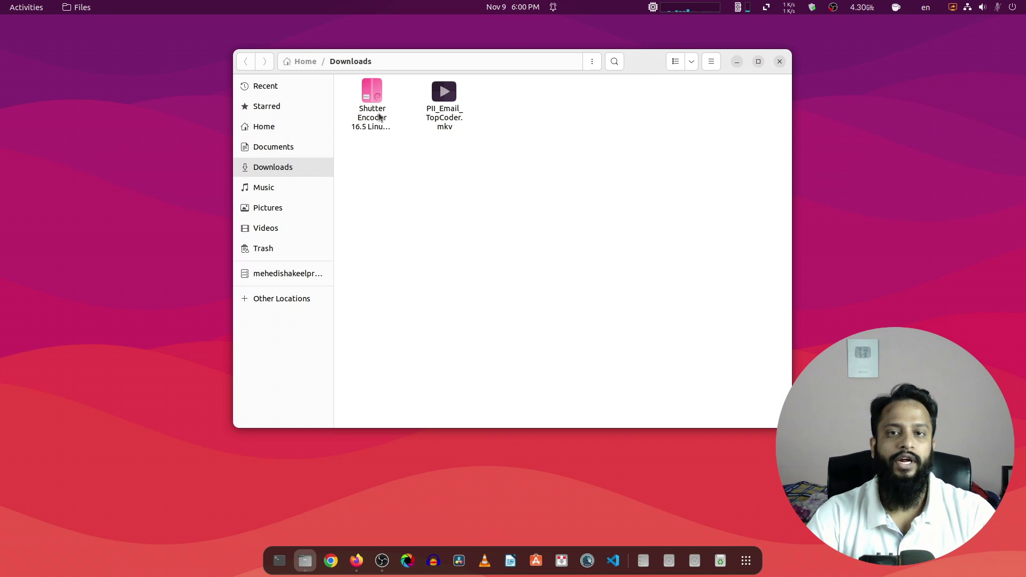
{"action": "right_click", "coordinate": [586, 149]}
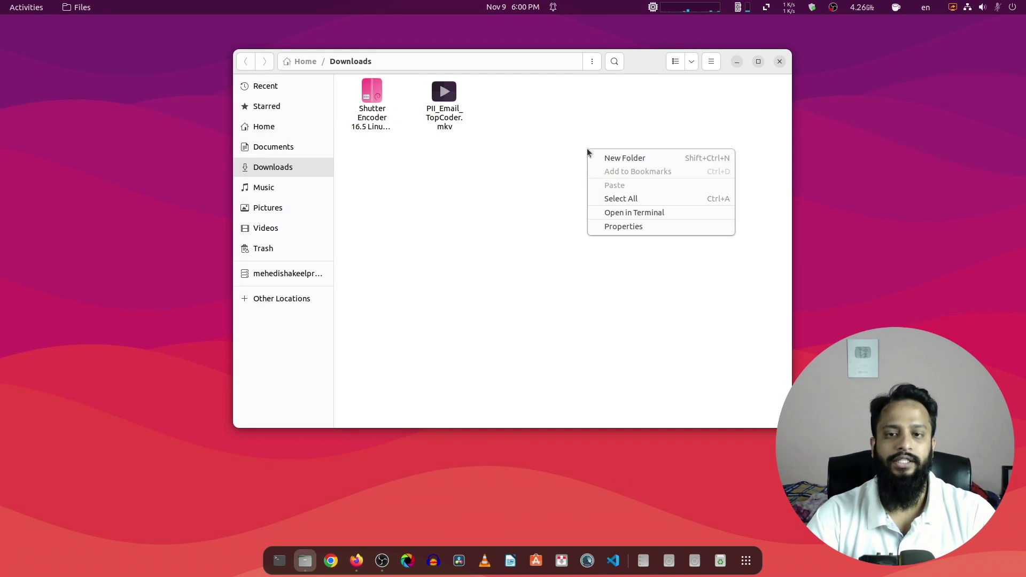
Step: Open a terminal in Downloads, list its files with ls, and maximize it with larger text
{"action": "left_click", "coordinate": [613, 214]}
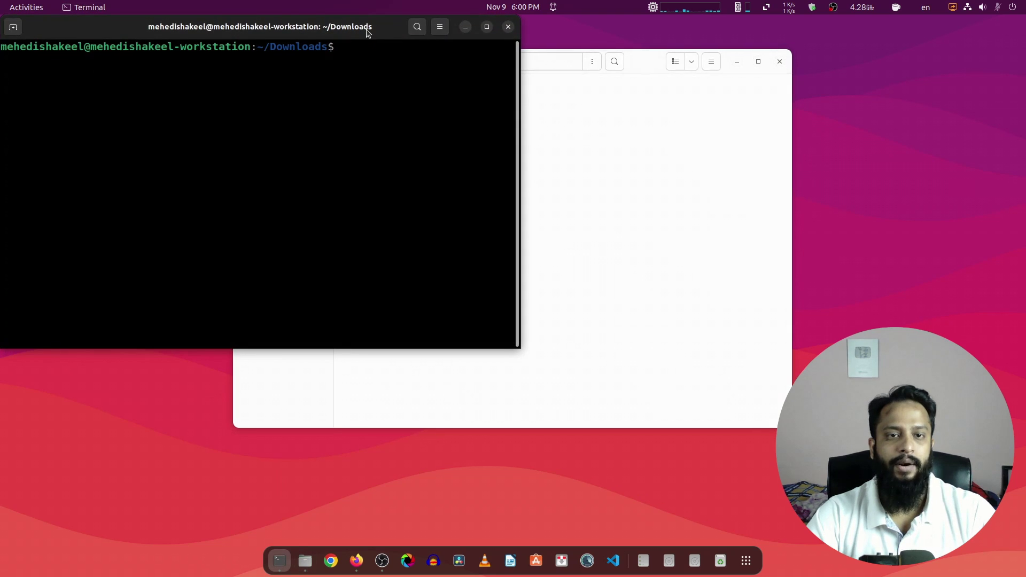
{"action": "left_click_drag", "start_coordinate": [368, 31], "coordinate": [633, 119]}
{"action": "type", "text": "ls"}
{"action": "key", "text": "Return"}
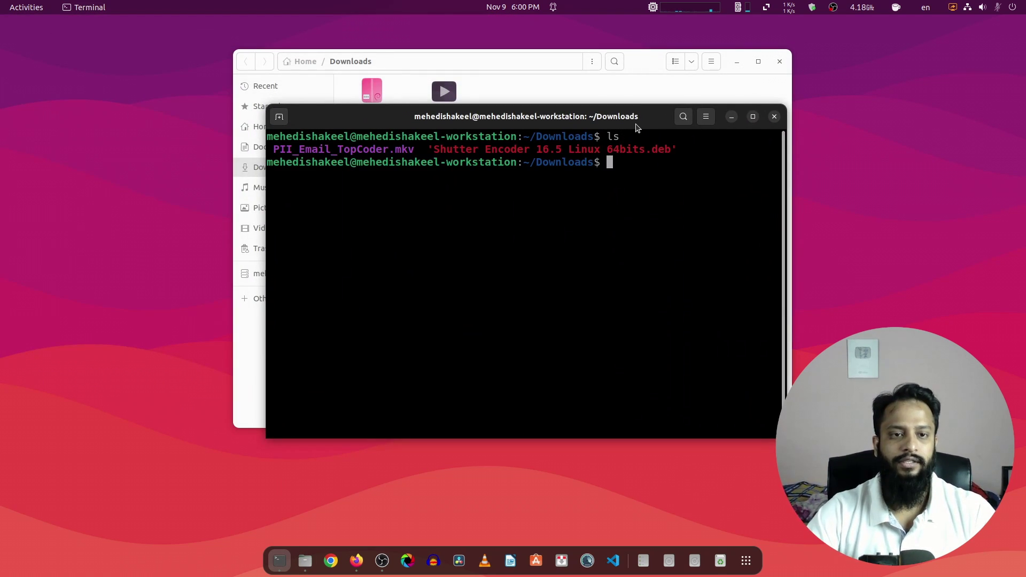
{"action": "left_click", "coordinate": [752, 118]}
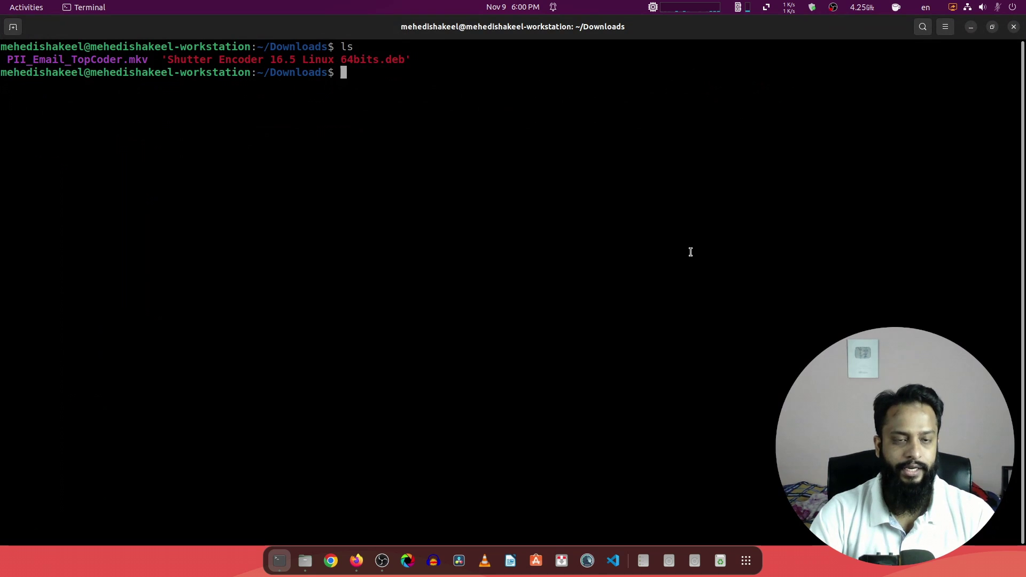
{"action": "key", "text": "ctrl+plus"}
{"action": "key", "text": "ctrl+plus"}
{"action": "key", "text": "ctrl+plus"}
Step: Install the Shutter Encoder 16.5 .deb with sudo apt install, then close the terminal
{"action": "type", "text": "sudo a"}
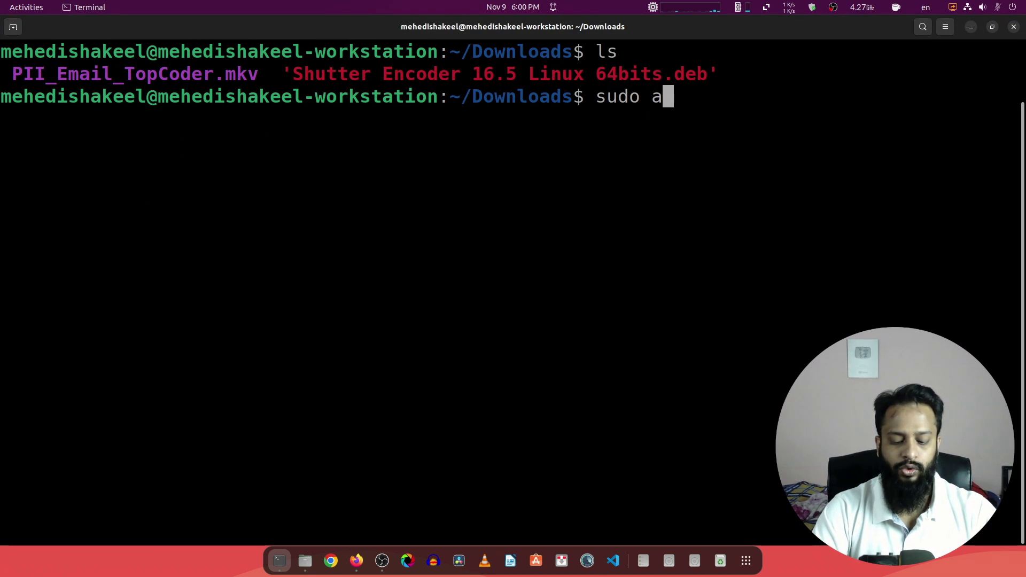
{"action": "type", "text": "pt install"}
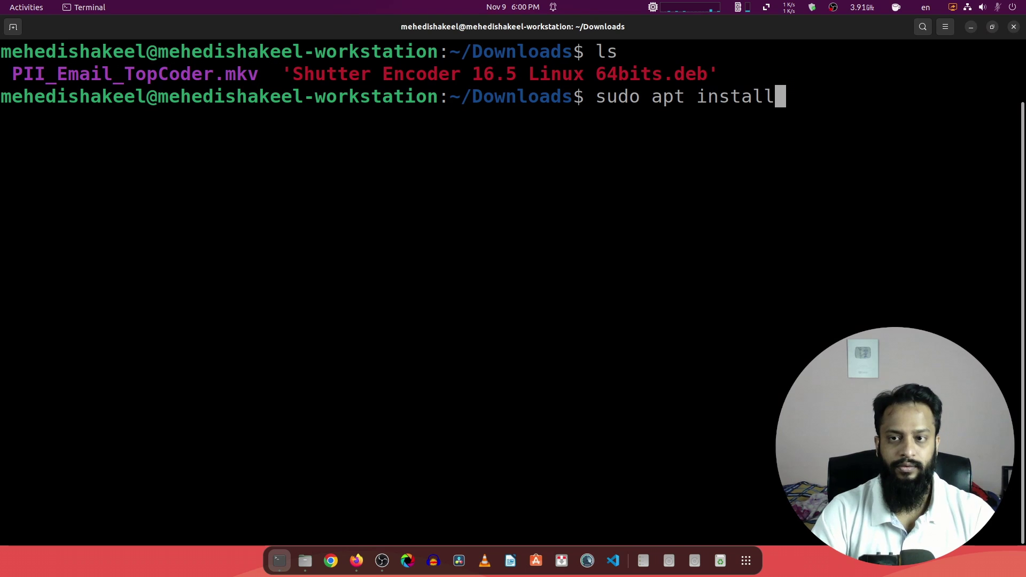
{"action": "type", "text": " ./Sh"}
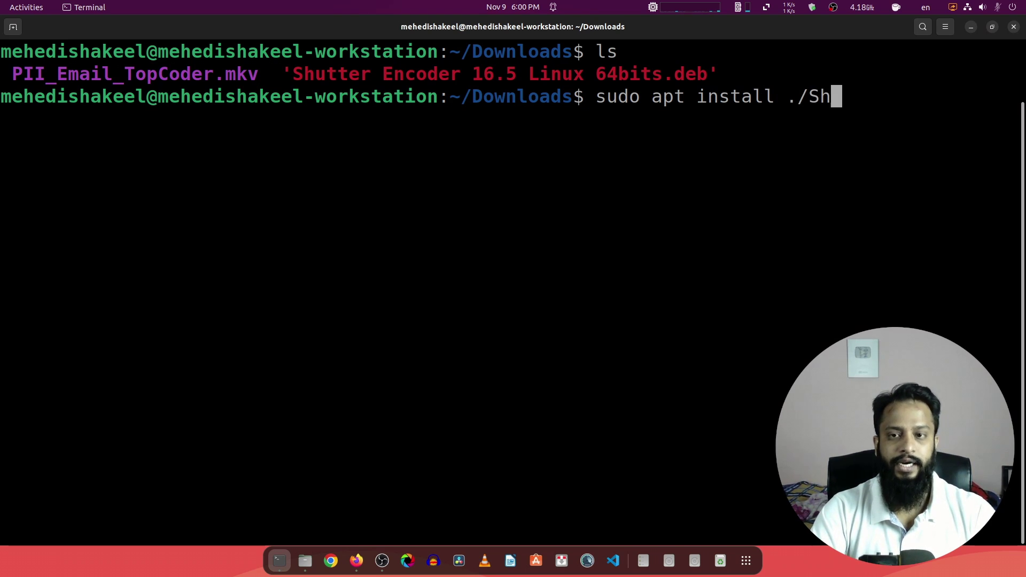
{"action": "key", "text": "Tab"}
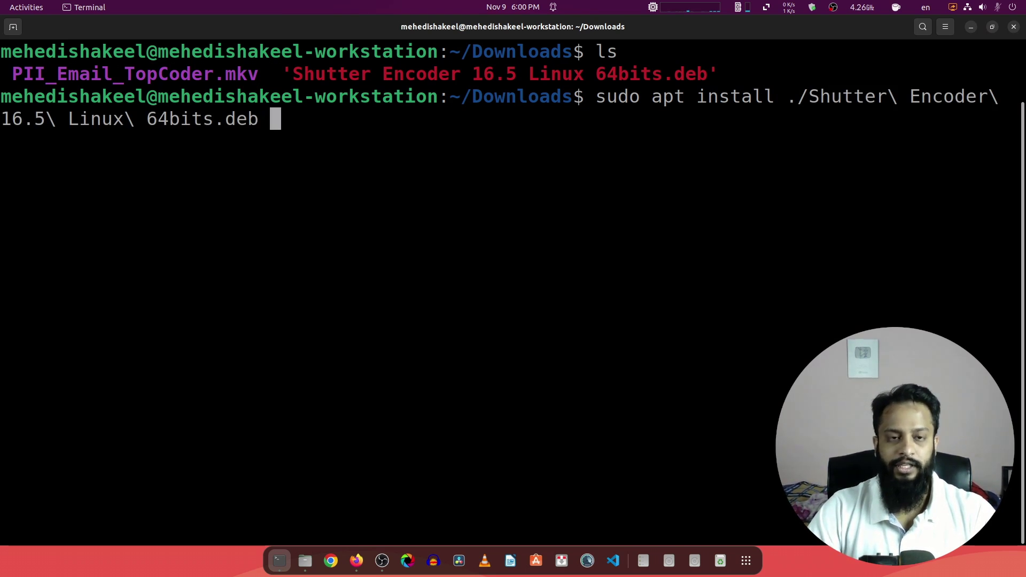
{"action": "key", "text": "Return"}
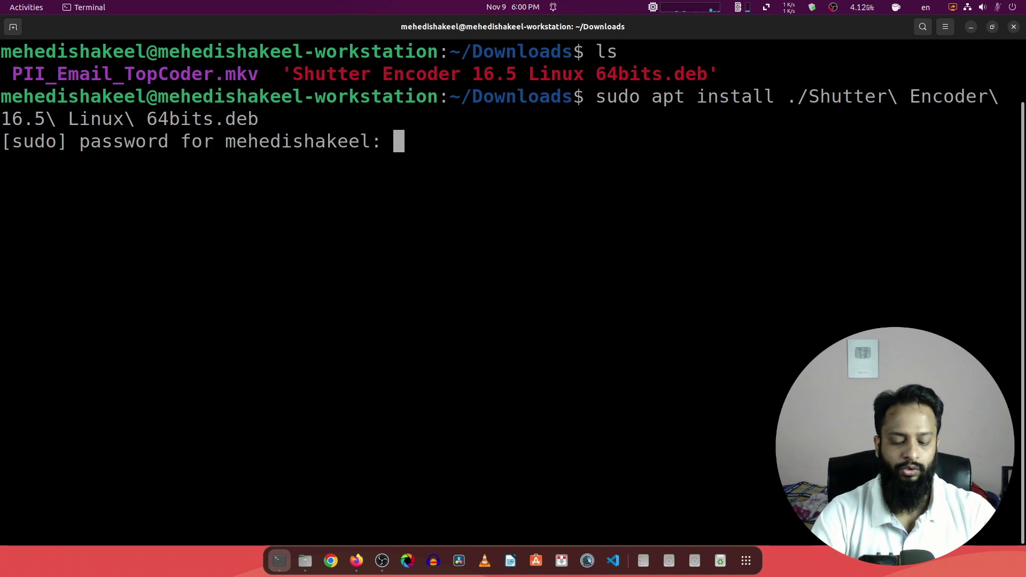
{"action": "key", "text": "Return"}
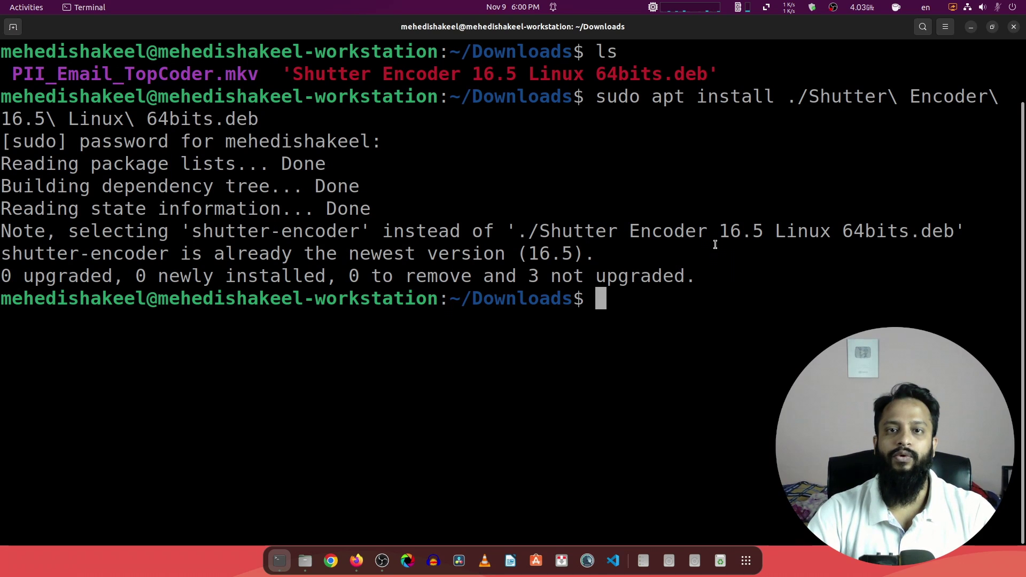
{"action": "left_click", "coordinate": [1014, 27]}
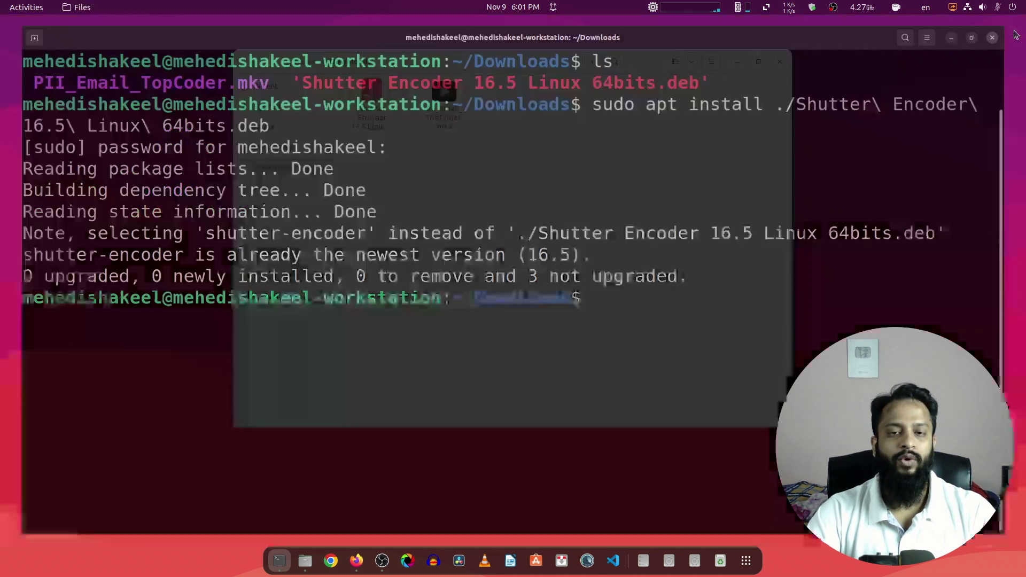
Step: Close the Files window and launch Shutter Encoder by searching 'shu' in Activities
{"action": "key", "text": "ctrl+w"}
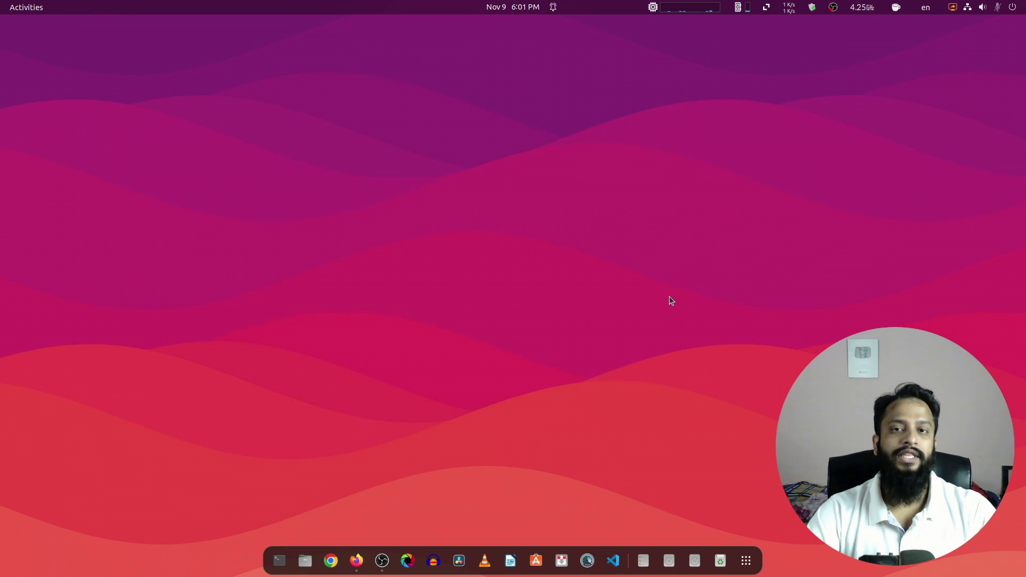
{"action": "left_click", "coordinate": [746, 560]}
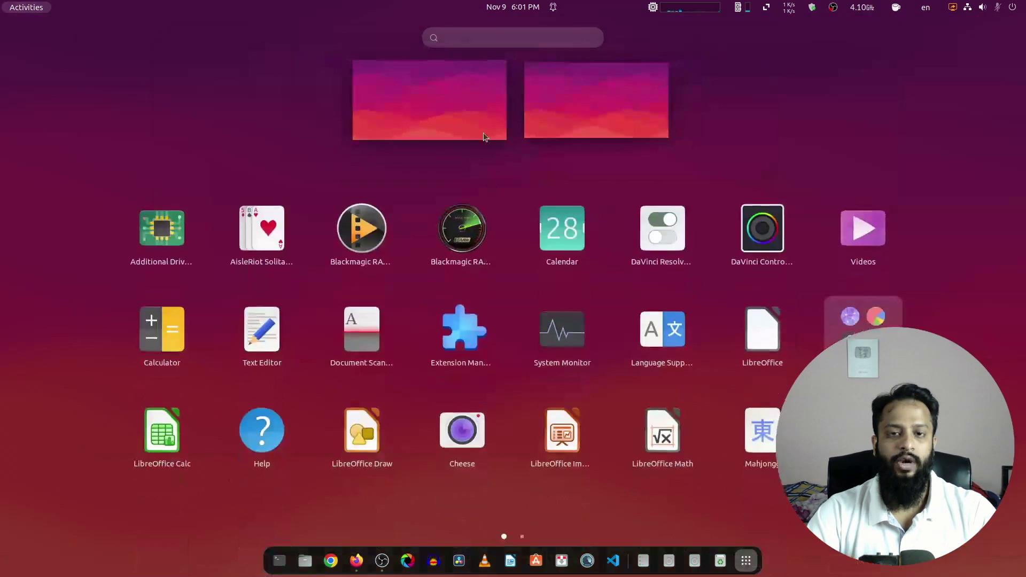
{"action": "type", "text": "shu"}
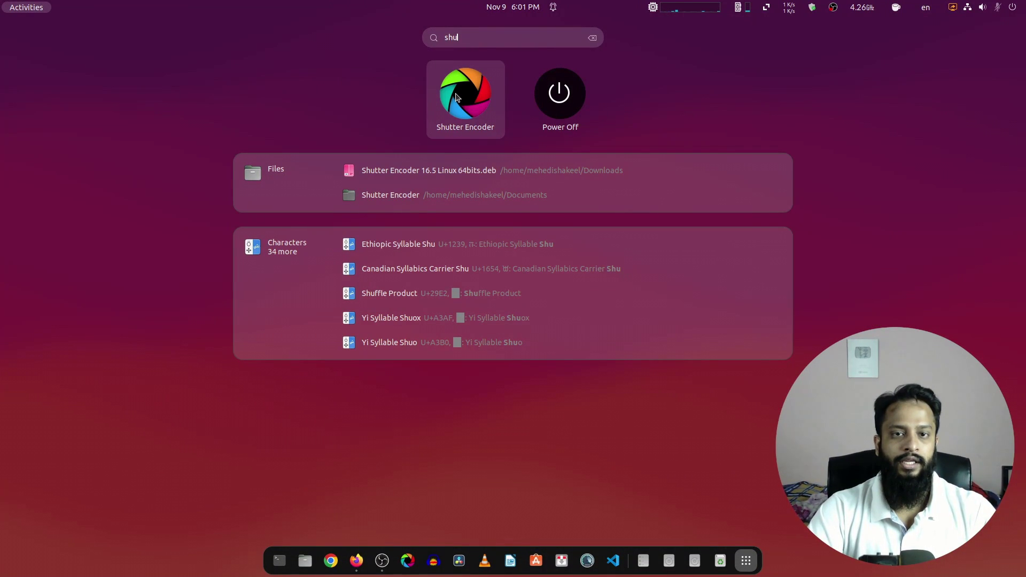
{"action": "left_click", "coordinate": [455, 97]}
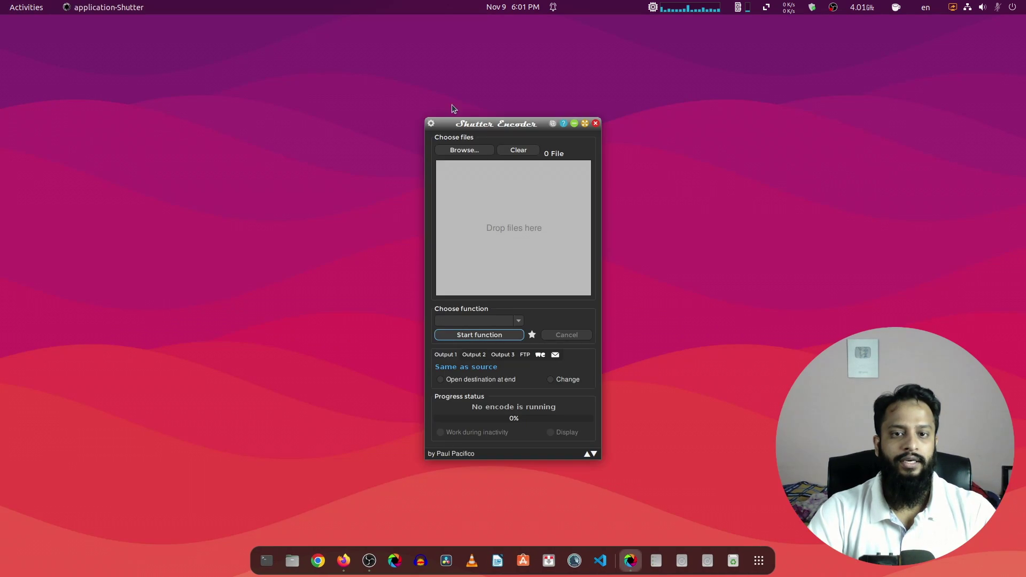
{"action": "left_click_drag", "start_coordinate": [487, 128], "coordinate": [490, 115]}
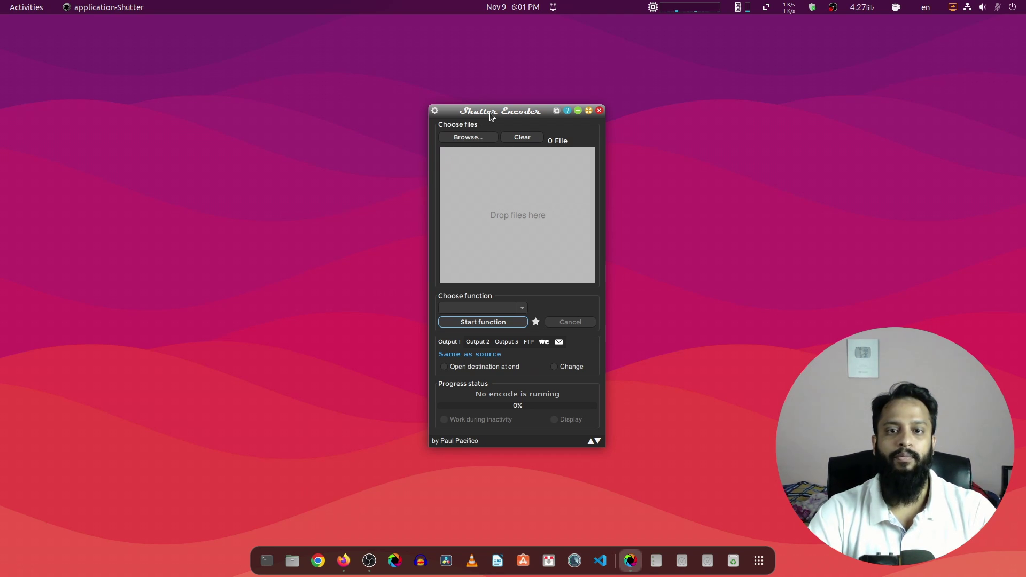
Step: Launch DaVinci Resolve and open the Untitled Project
{"action": "left_click", "coordinate": [281, 231]}
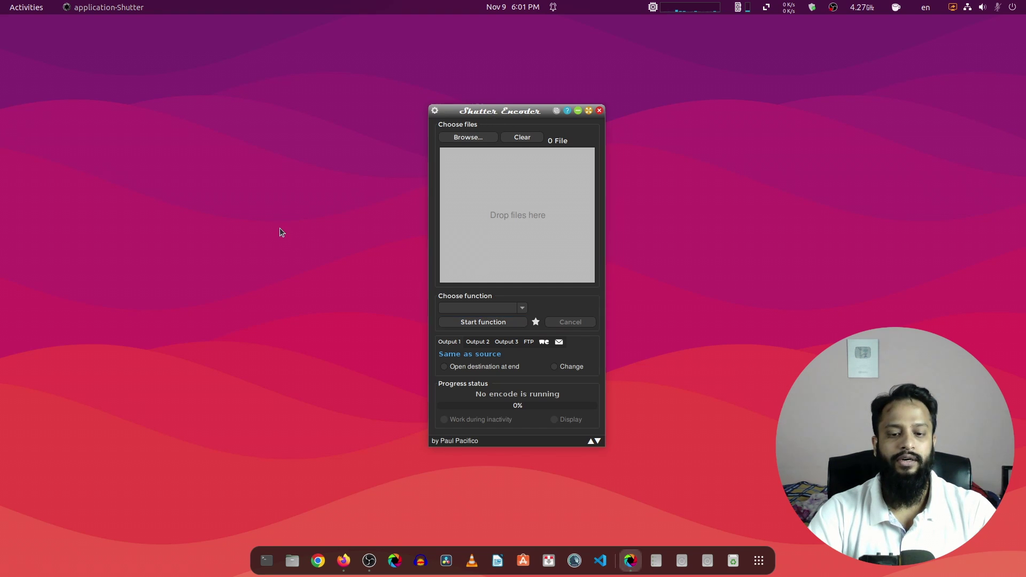
{"action": "left_click", "coordinate": [446, 561]}
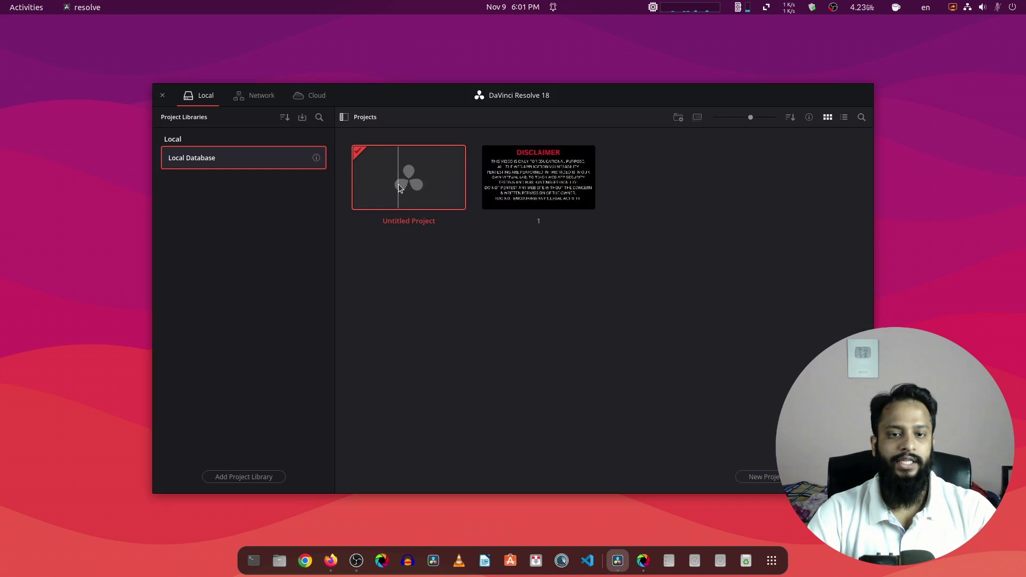
{"action": "double_click", "coordinate": [399, 184]}
Step: Drag DIY Project.mp4 from Files into the Media Pool and onto the timeline, then scrub it
{"action": "left_click", "coordinate": [279, 561]}
{"action": "left_click_drag", "start_coordinate": [531, 76], "coordinate": [634, 85]}
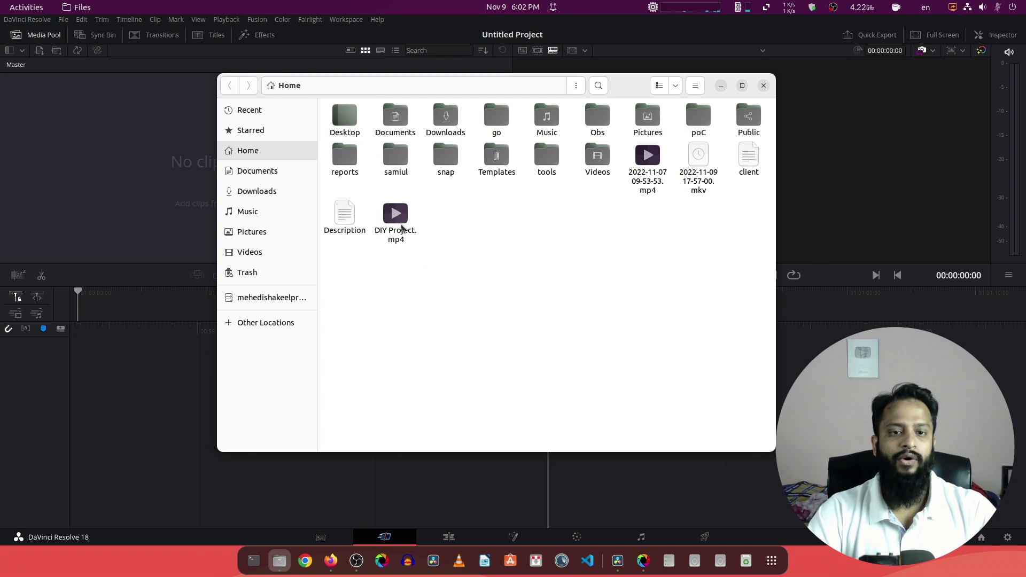
{"action": "left_click_drag", "start_coordinate": [395, 214], "coordinate": [142, 156]}
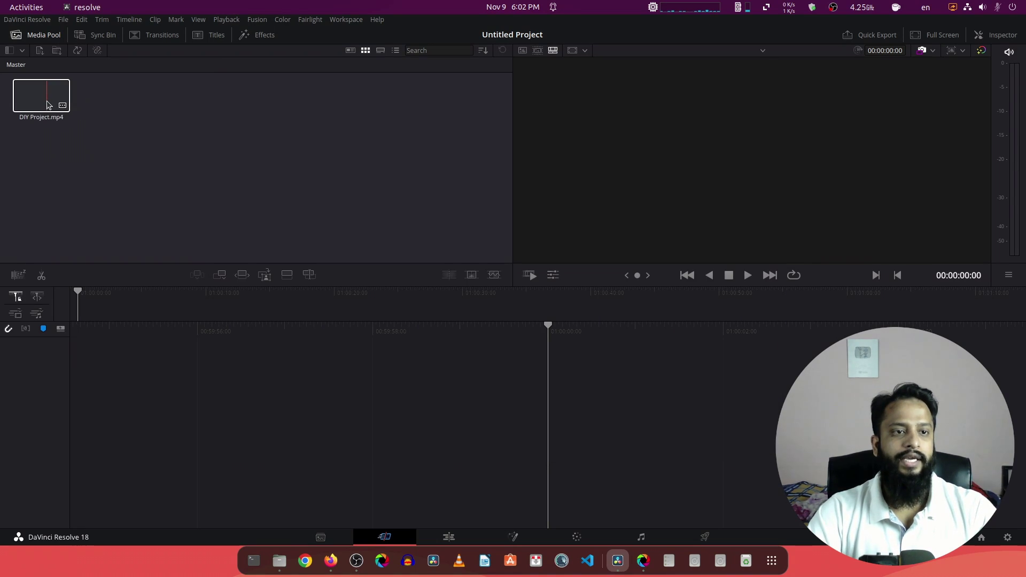
{"action": "left_click_drag", "start_coordinate": [47, 104], "coordinate": [325, 319]}
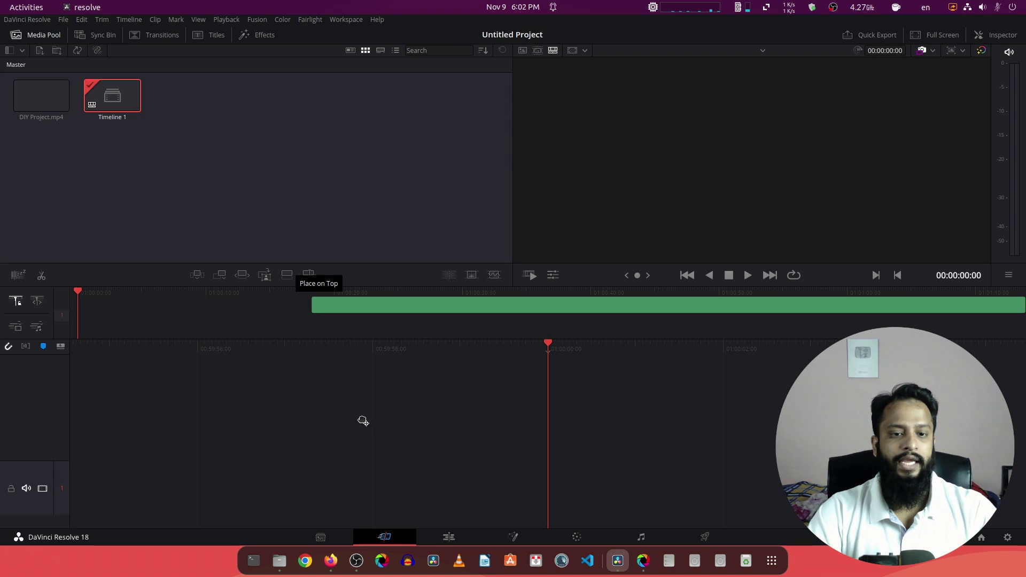
{"action": "left_click_drag", "start_coordinate": [363, 421], "coordinate": [323, 403]}
{"action": "key", "text": "shift+4"}
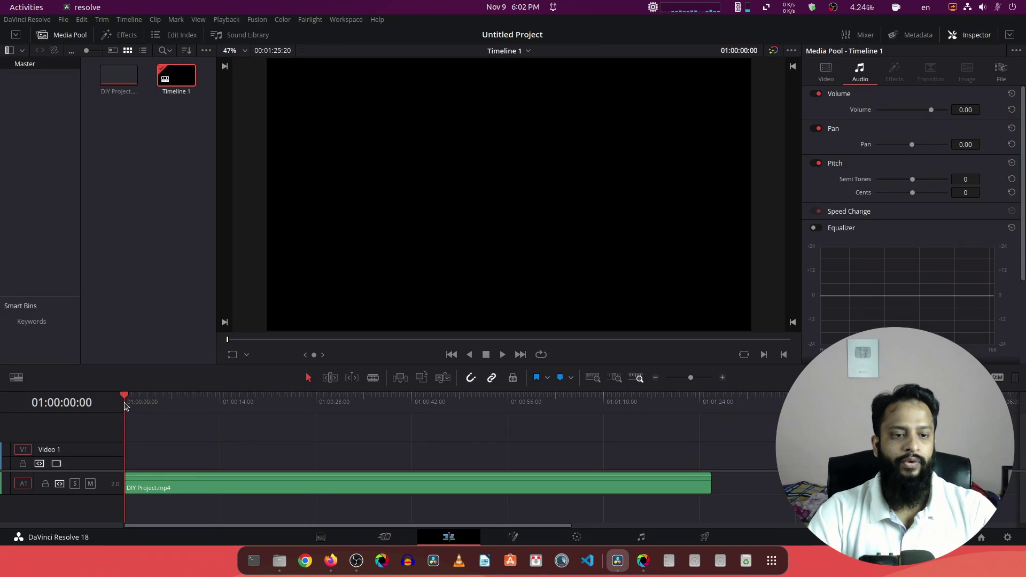
{"action": "left_click_drag", "start_coordinate": [124, 406], "coordinate": [465, 428]}
{"action": "key", "text": "Home"}
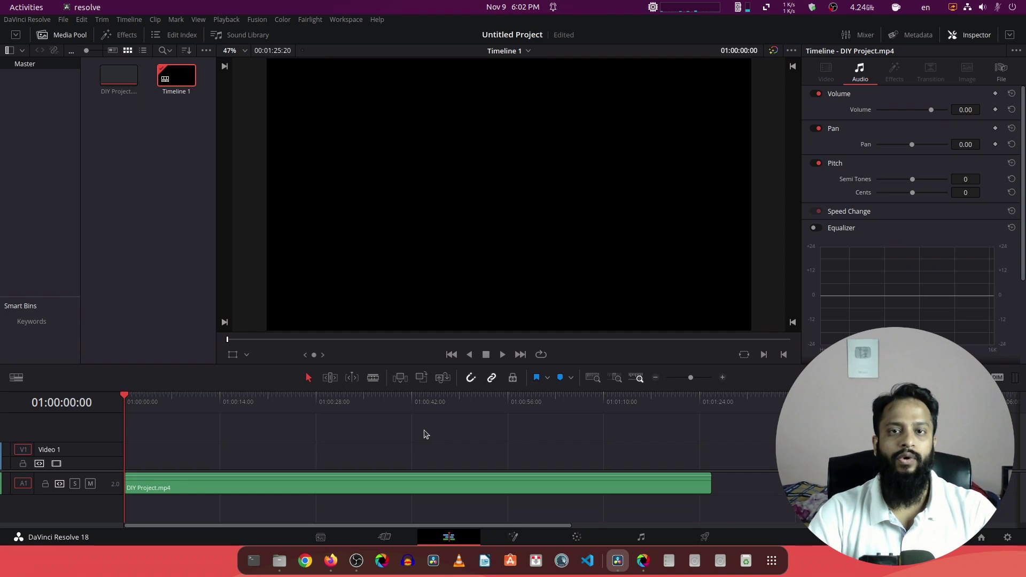
Step: Delete the imported DIY Project.mp4 clips from Resolve's Media Pool
{"action": "left_click", "coordinate": [107, 77], "text": "ctrl"}
{"action": "key", "text": "Delete"}
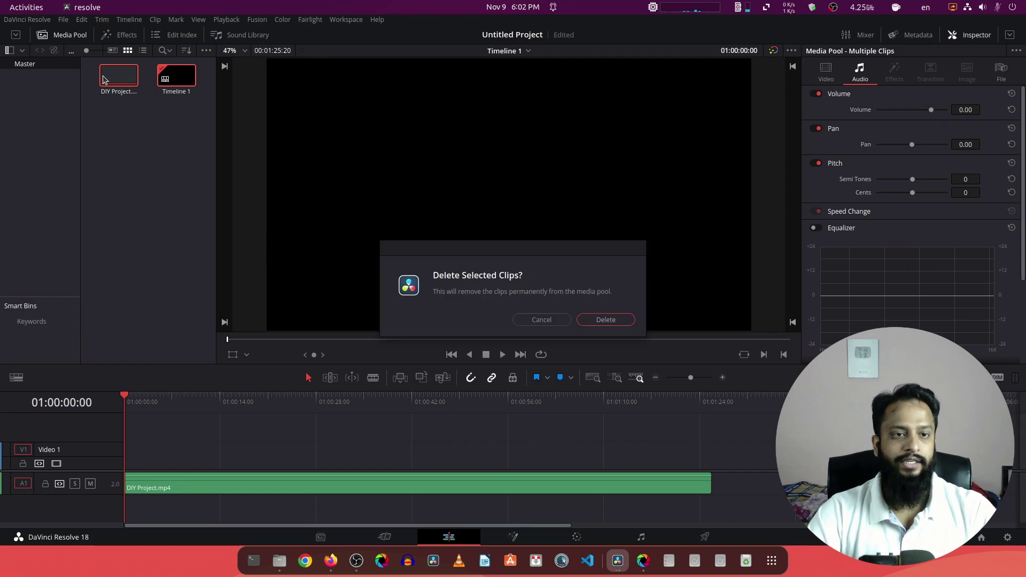
{"action": "left_click", "coordinate": [620, 319]}
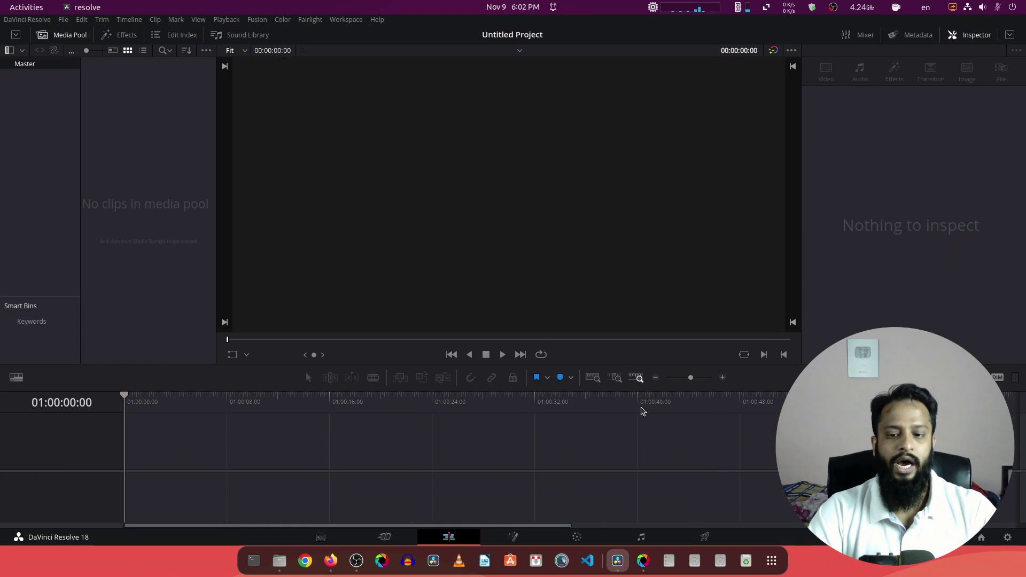
Step: Launch Shutter Encoder and add DIY Project.mp4 from the Home folder as the source file
{"action": "left_click", "coordinate": [644, 560]}
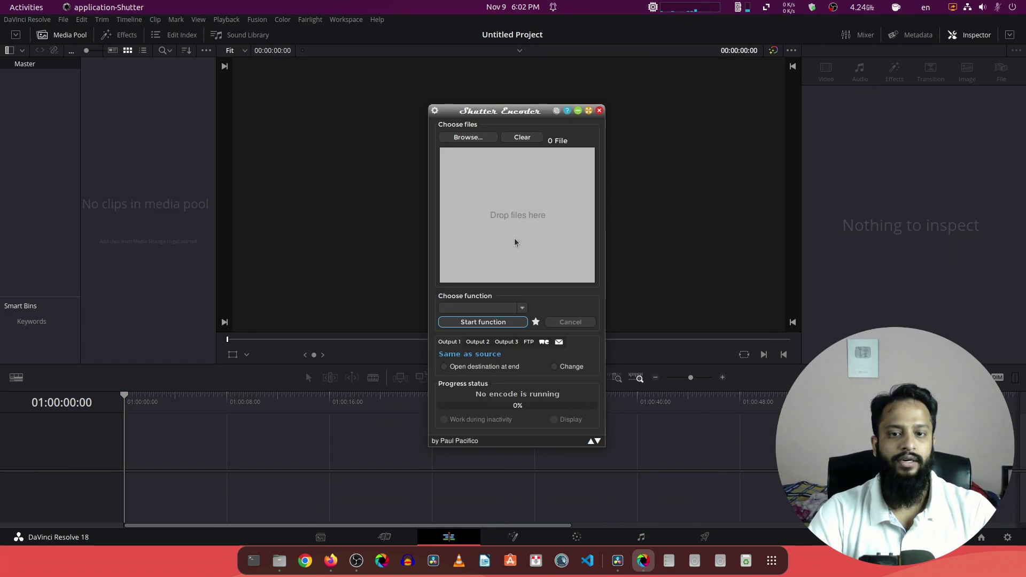
{"action": "left_click", "coordinate": [421, 105]}
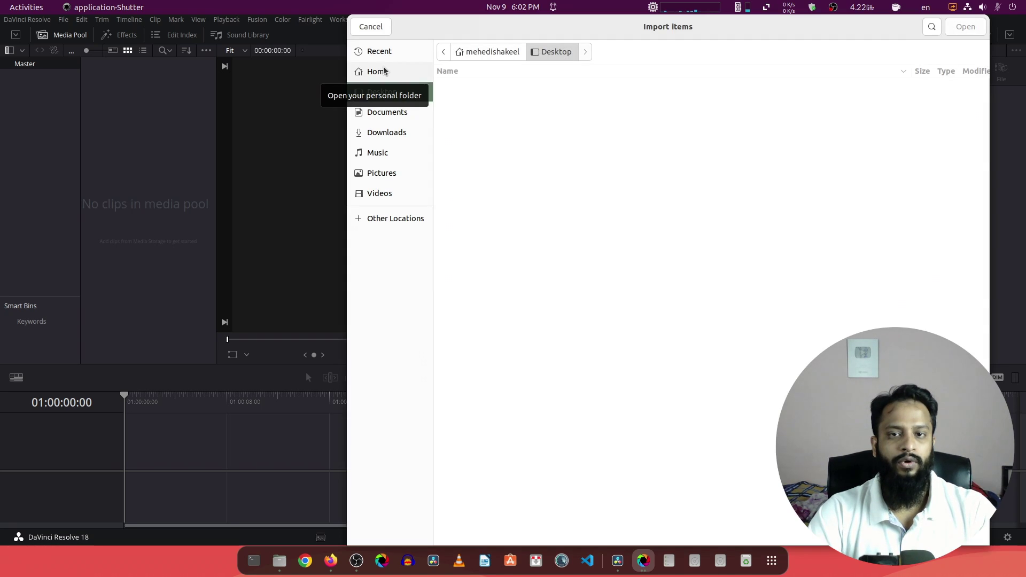
{"action": "left_click", "coordinate": [383, 71]}
{"action": "left_click", "coordinate": [499, 323]}
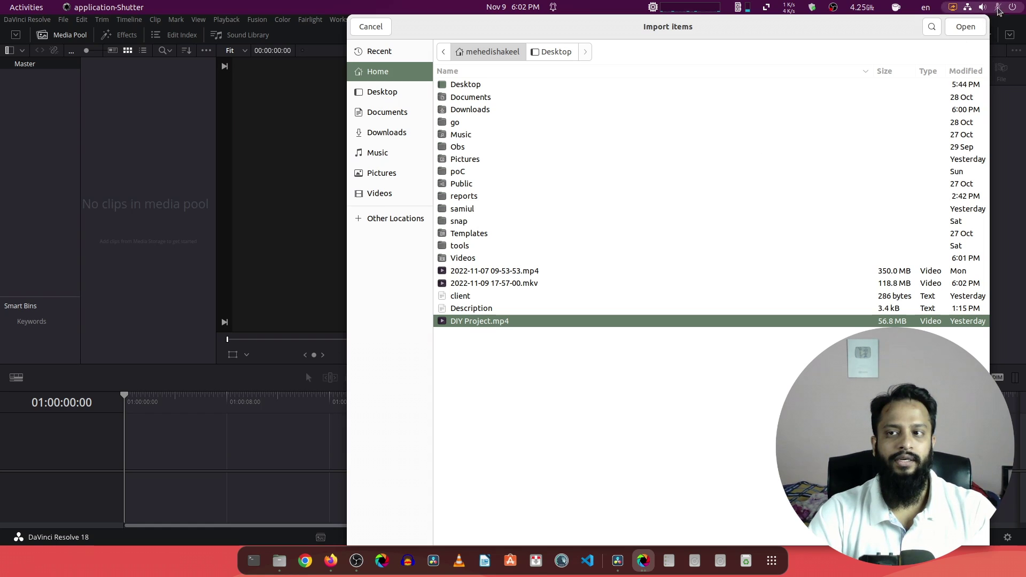
{"action": "left_click", "coordinate": [965, 27]}
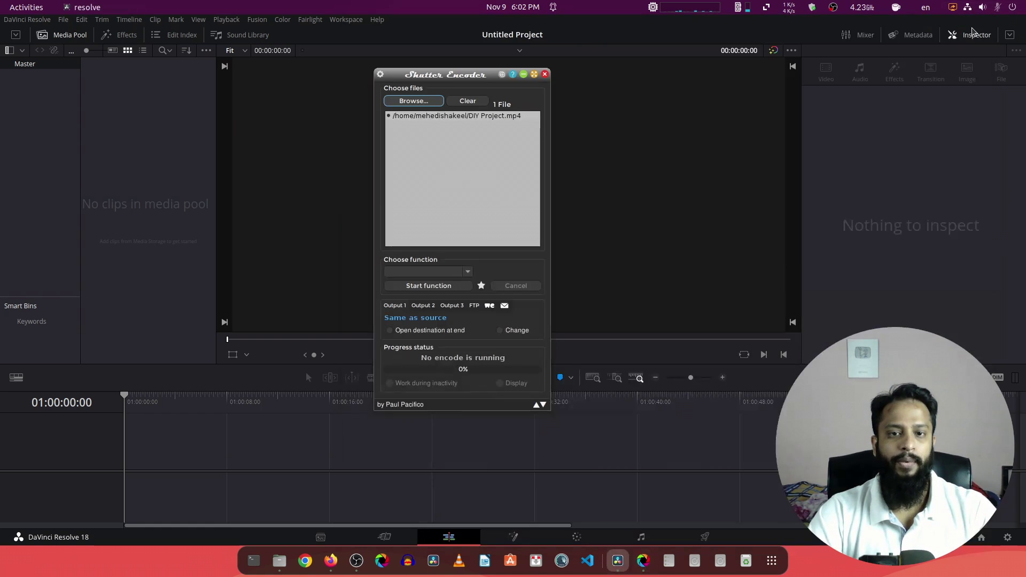
Step: Choose DNxHD under Editing codecs, run the conversion to 100%, and close Shutter Encoder
{"action": "left_click", "coordinate": [469, 272]}
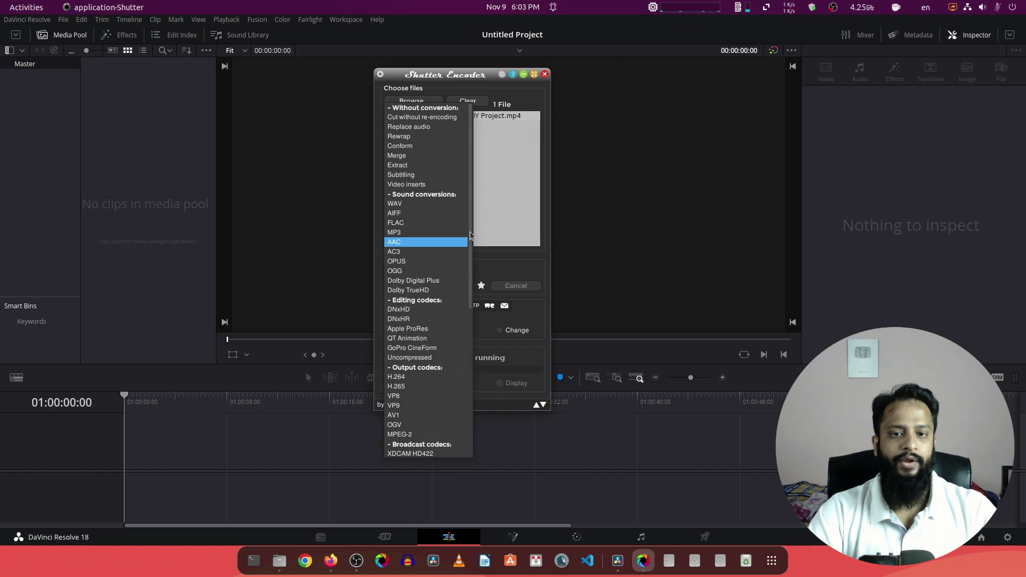
{"action": "left_click_drag", "start_coordinate": [470, 229], "coordinate": [478, 347]}
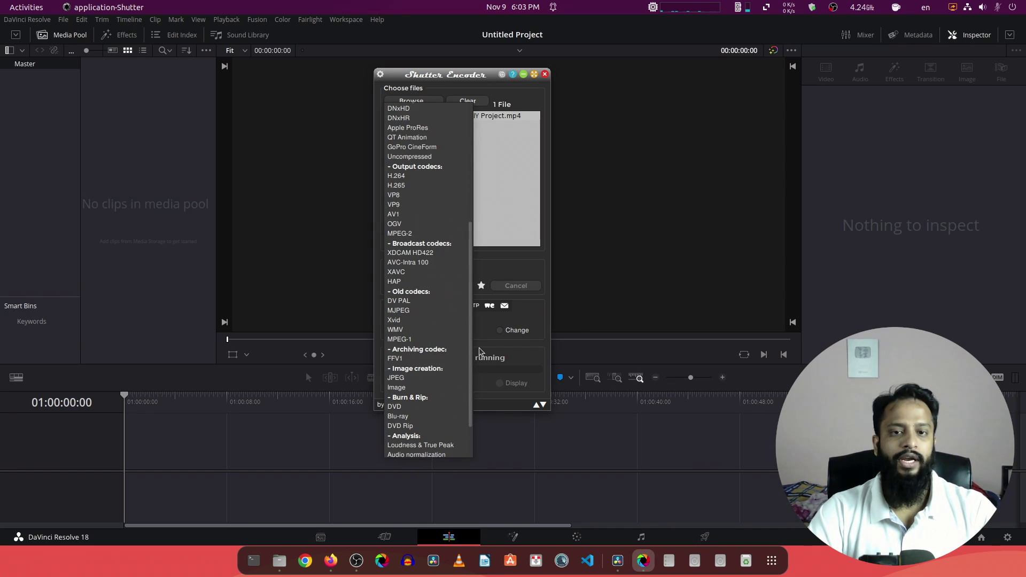
{"action": "scroll", "coordinate": [478, 348], "scroll_direction": "down", "scroll_amount": 1}
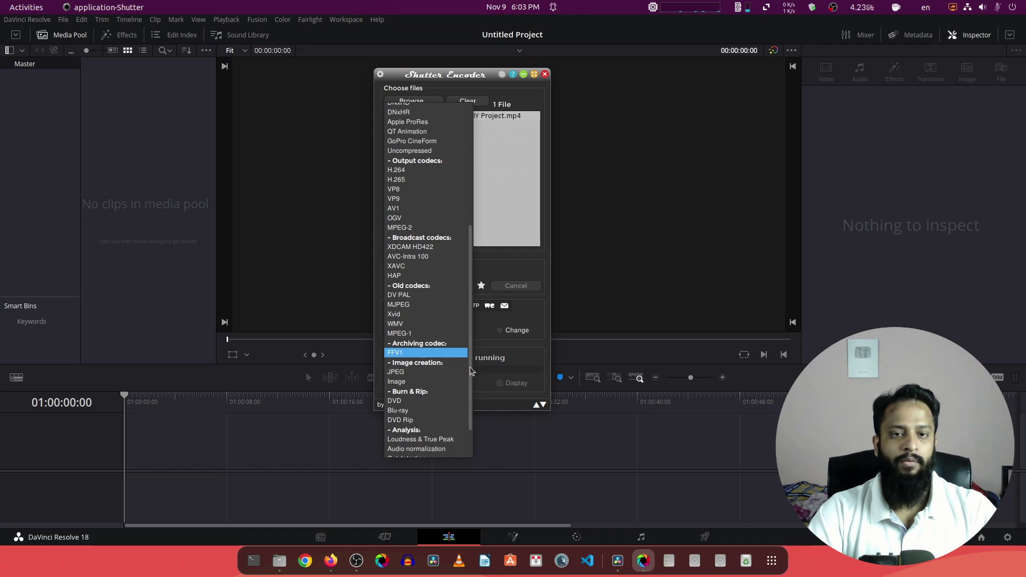
{"action": "scroll", "coordinate": [470, 367], "scroll_direction": "down", "scroll_amount": 1}
{"action": "scroll", "coordinate": [467, 325], "scroll_direction": "up", "scroll_amount": 3}
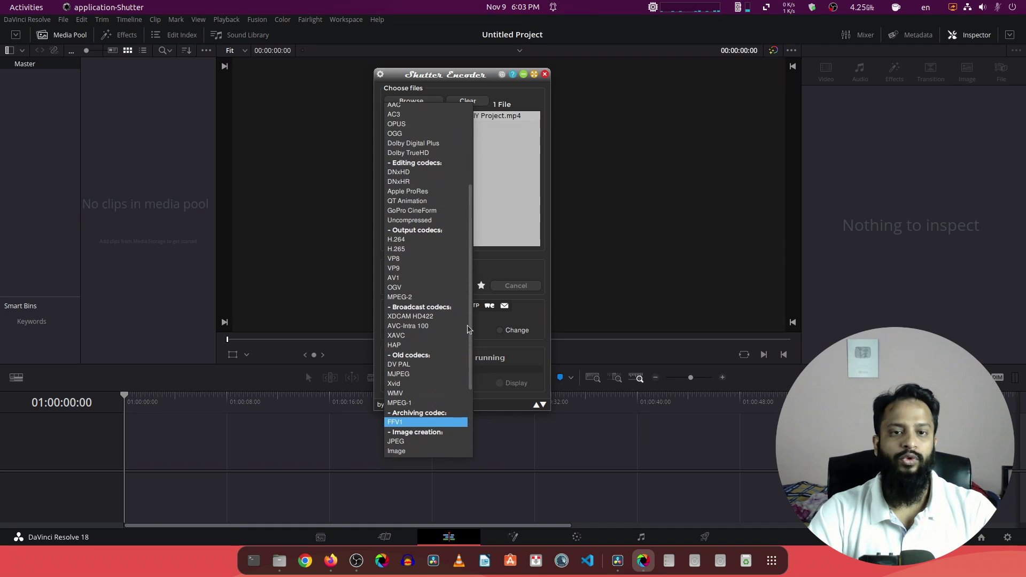
{"action": "left_click", "coordinate": [400, 172]}
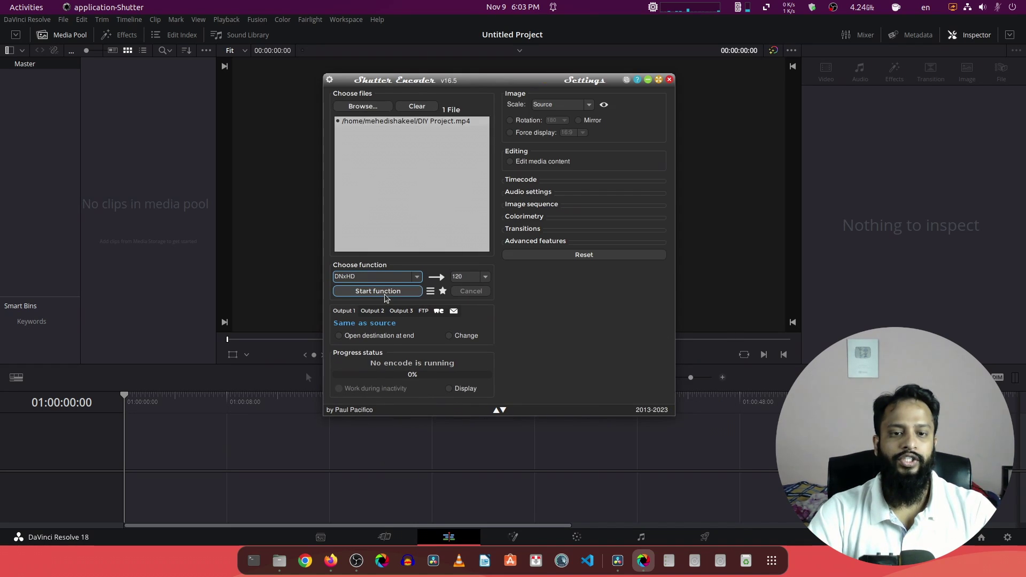
{"action": "left_click", "coordinate": [384, 292]}
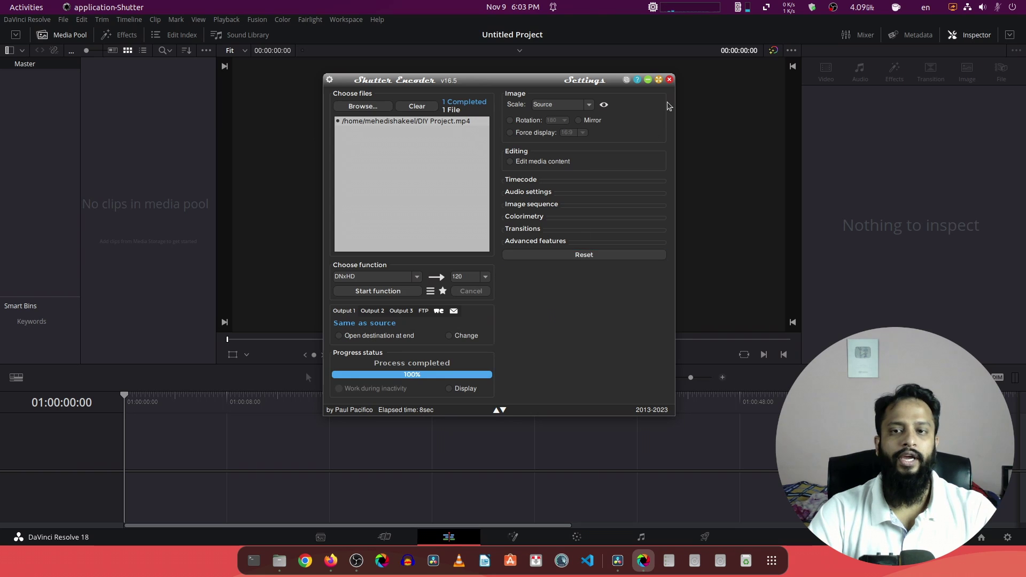
{"action": "left_click", "coordinate": [668, 79]}
Step: Drag DIY Project_DNxHD_120.mov from the Files Home folder into Resolve's Media Pool
{"action": "left_click", "coordinate": [293, 561]}
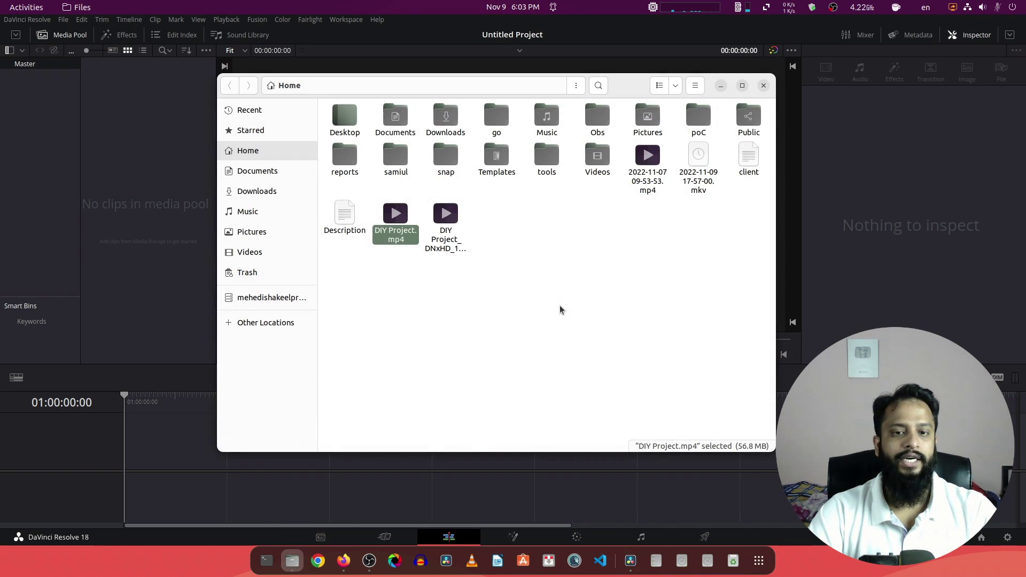
{"action": "left_click", "coordinate": [451, 223]}
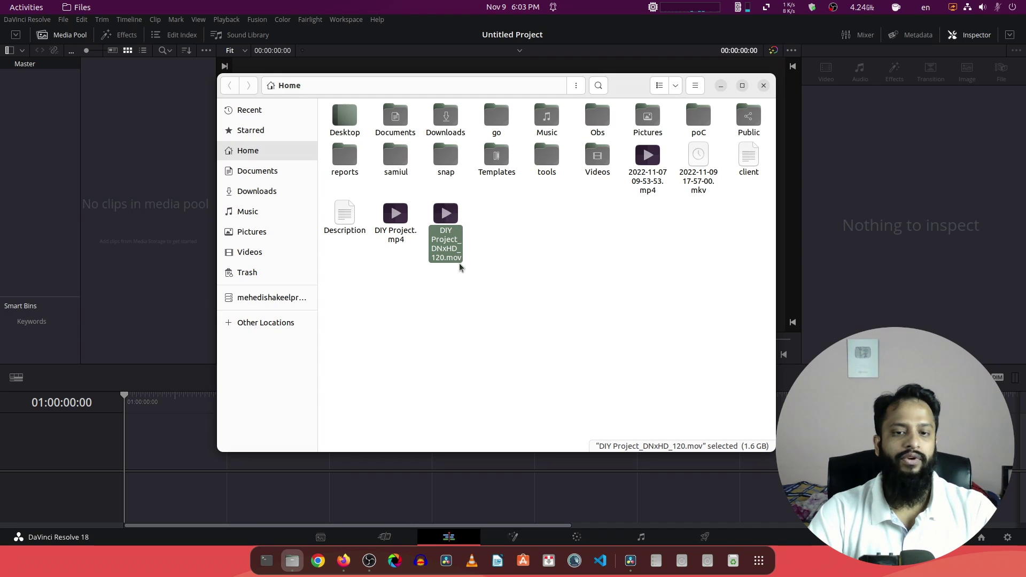
{"action": "left_click_drag", "start_coordinate": [448, 220], "coordinate": [144, 151]}
Step: Accept the frame-rate change, place DIY Project_DNxHD_120.mov on the timeline, and scrub to preview it
{"action": "left_click", "coordinate": [605, 331]}
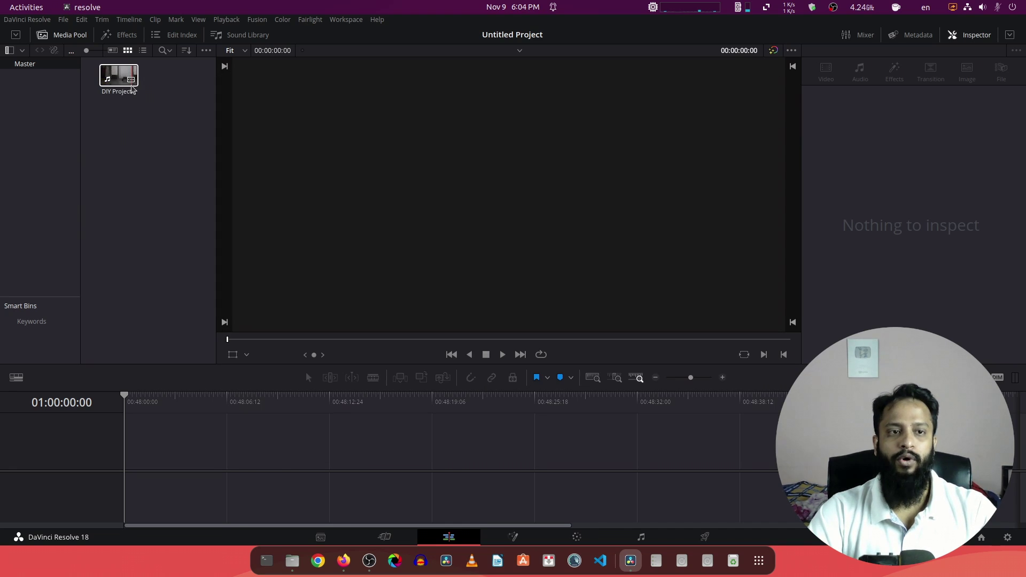
{"action": "left_click_drag", "start_coordinate": [119, 79], "coordinate": [126, 446]}
{"action": "left_click", "coordinate": [188, 401]}
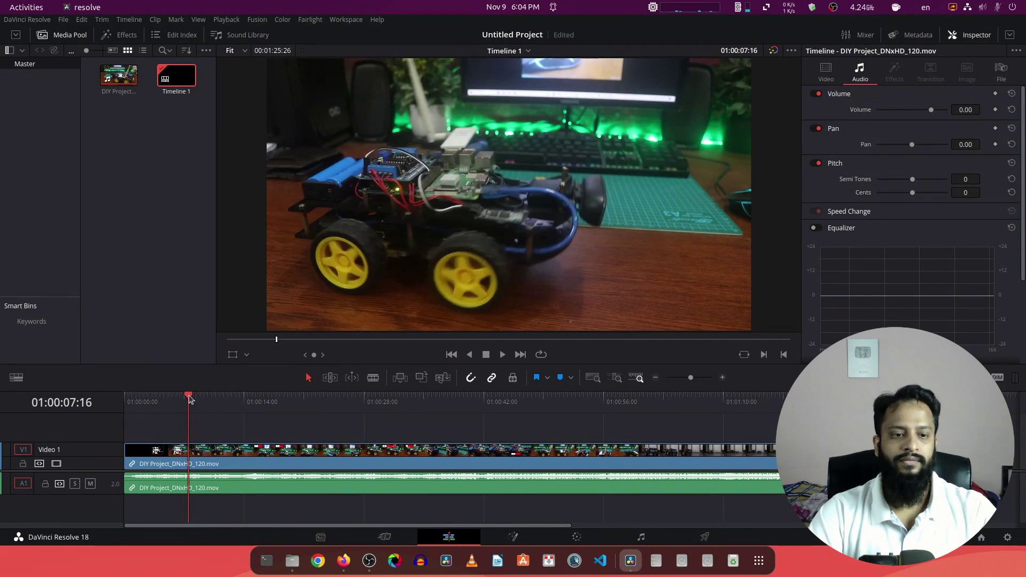
{"action": "left_click", "coordinate": [547, 400]}
{"action": "left_click_drag", "start_coordinate": [549, 402], "coordinate": [421, 411]}
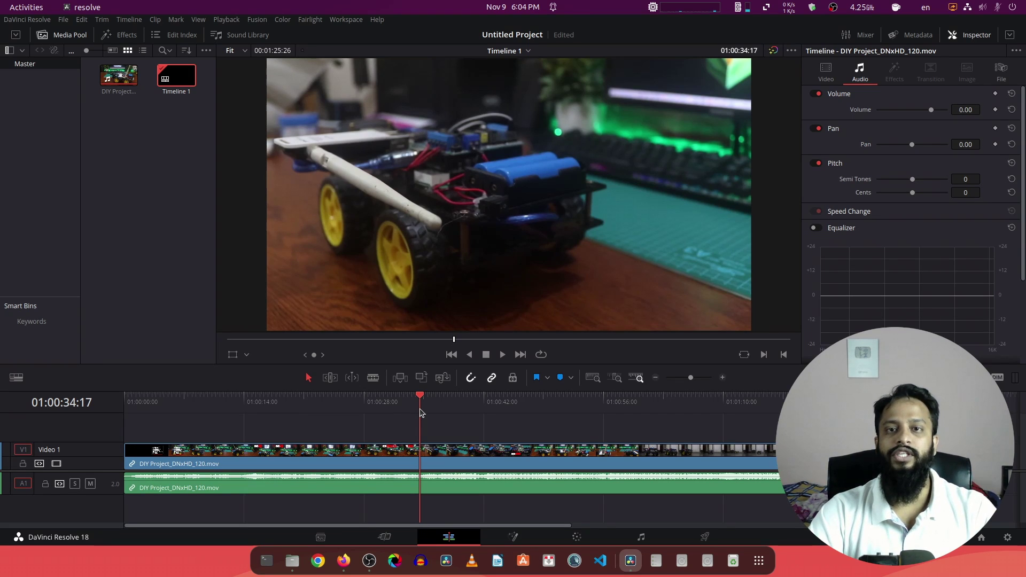
{"action": "left_click_drag", "start_coordinate": [421, 412], "coordinate": [375, 412]}
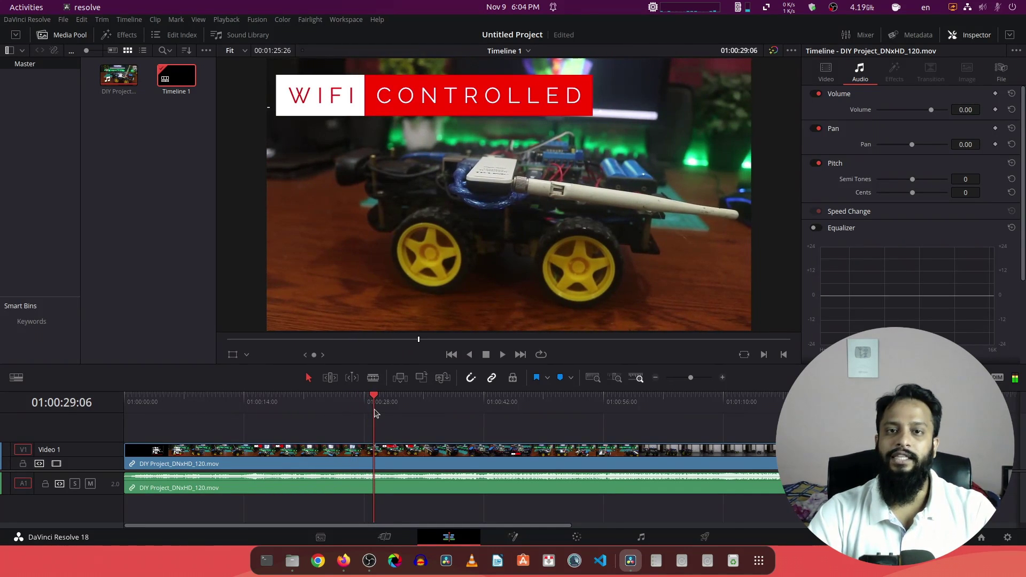